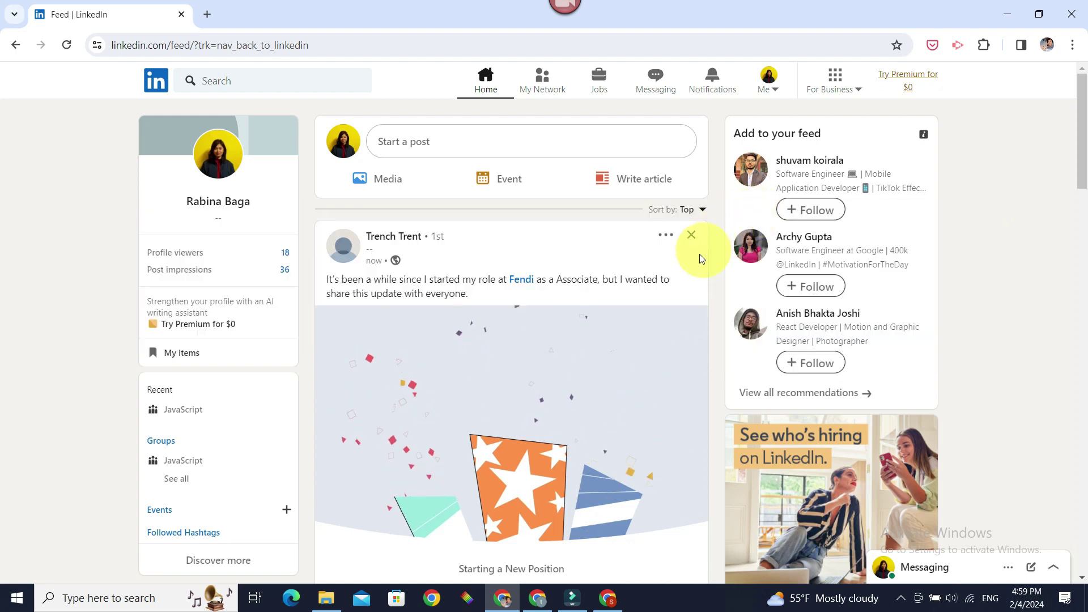
pyautogui.scroll(-1, 511, 313)
pyautogui.scroll(-1, 511, 314)
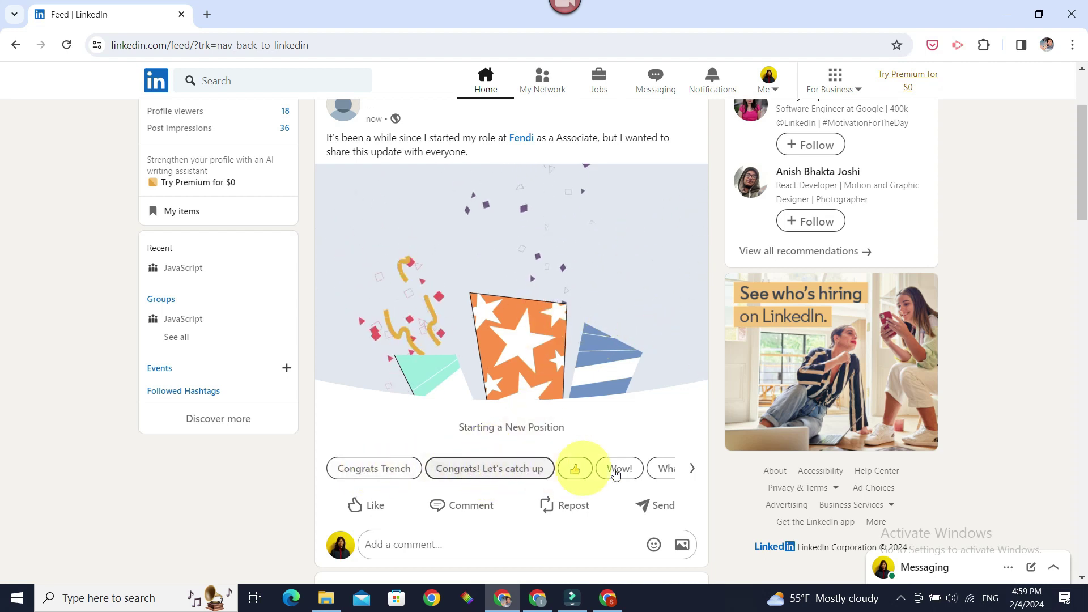
# Scroll the suggestion chips to reveal 'What an achievement!', 'Wonderful!' and 'So exciting'
pyautogui.click(693, 474)
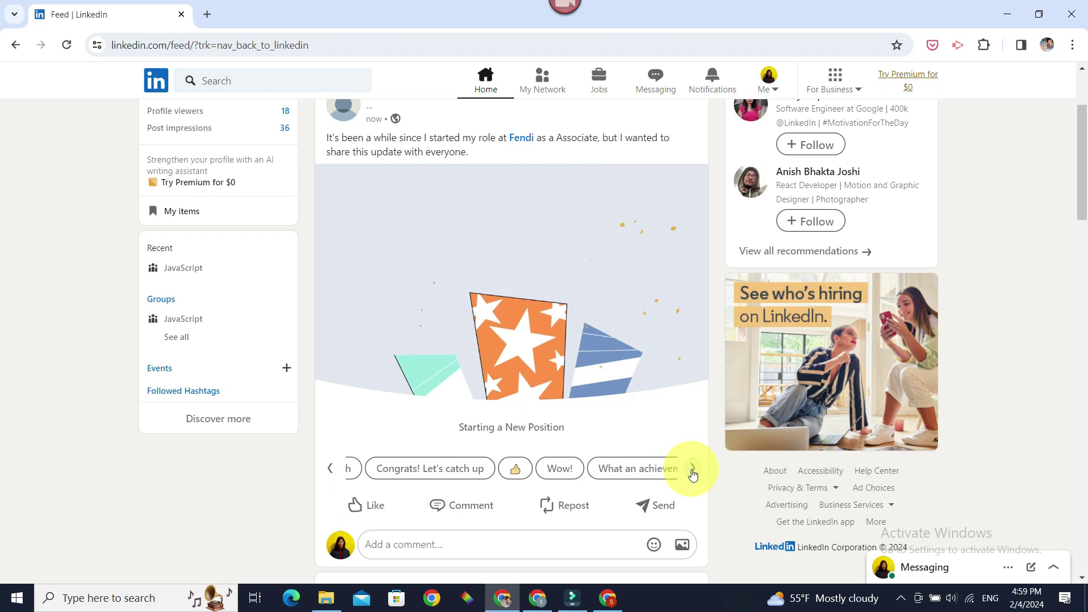
pyautogui.click(693, 475)
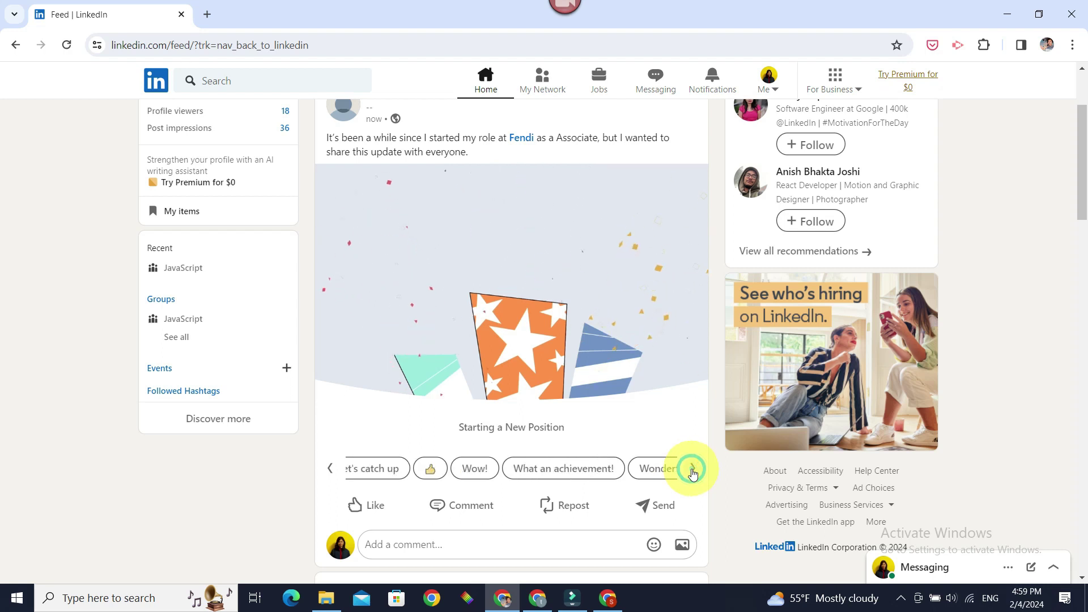
pyautogui.click(693, 475)
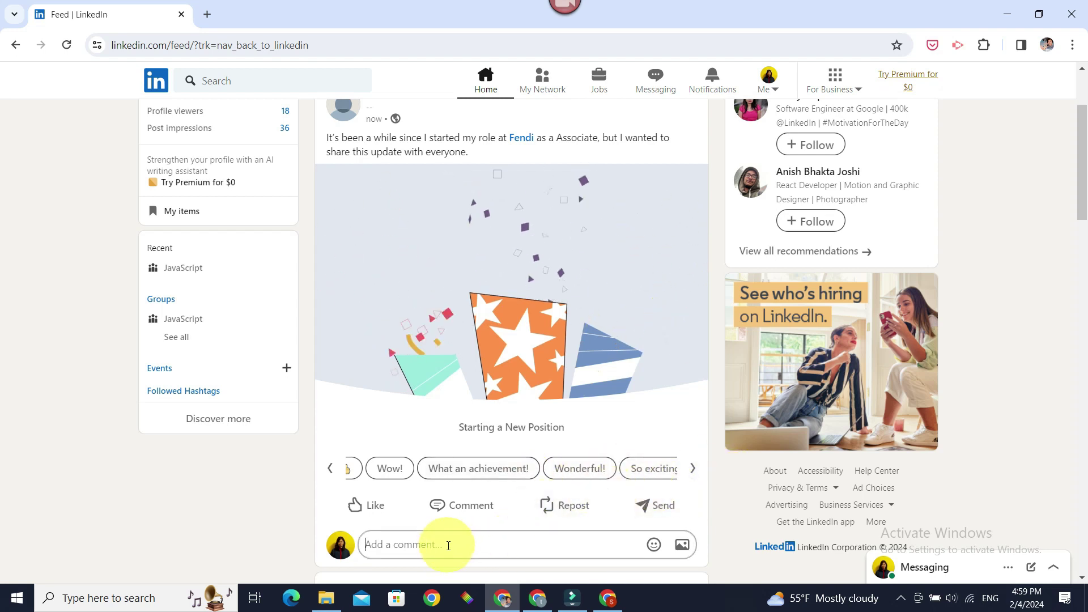
pyautogui.write('cong')
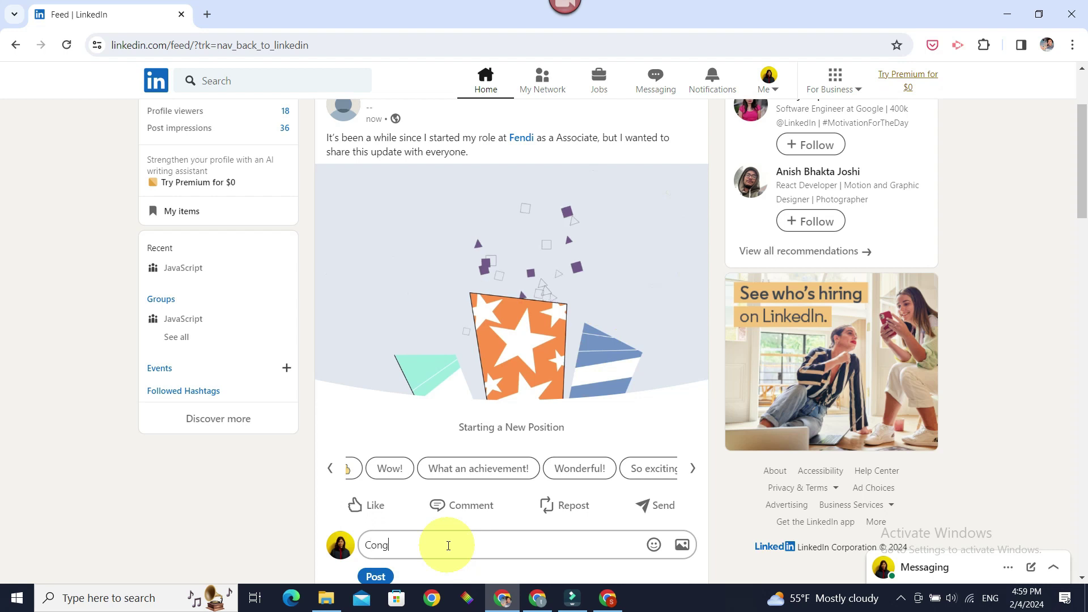
pyautogui.write('rats, ')
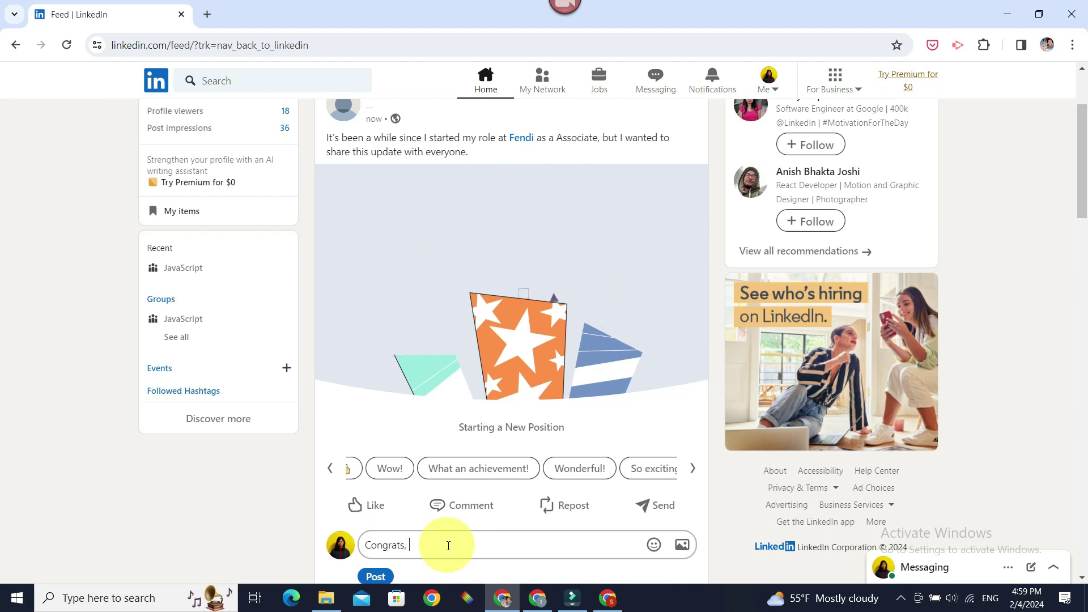
pyautogui.write('Great Work')
pyautogui.scroll(-2, 448, 545)
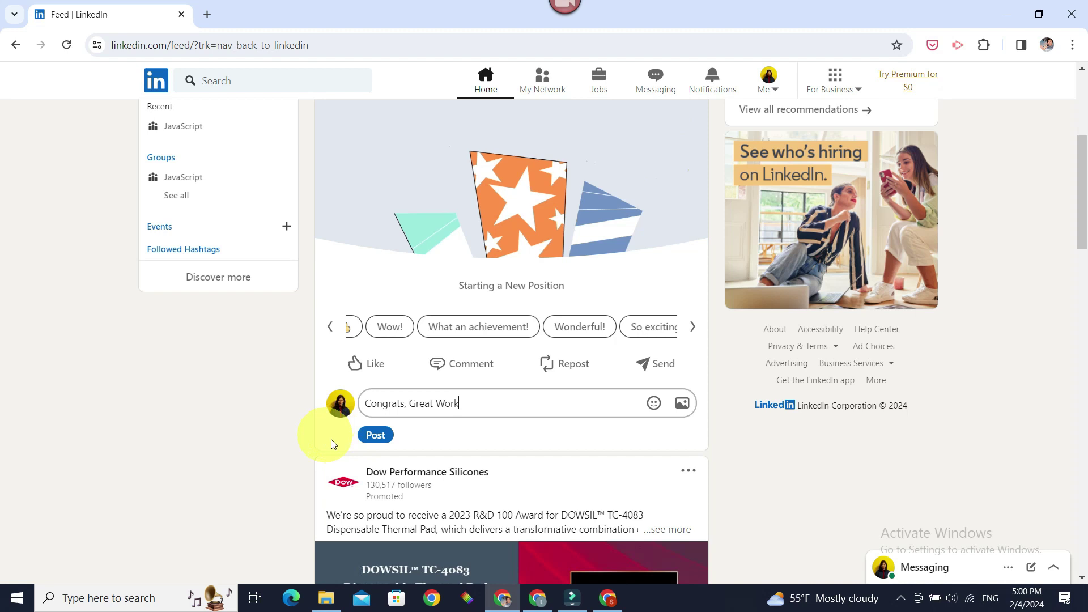
pyautogui.click(371, 432)
pyautogui.scroll(3, 540, 428)
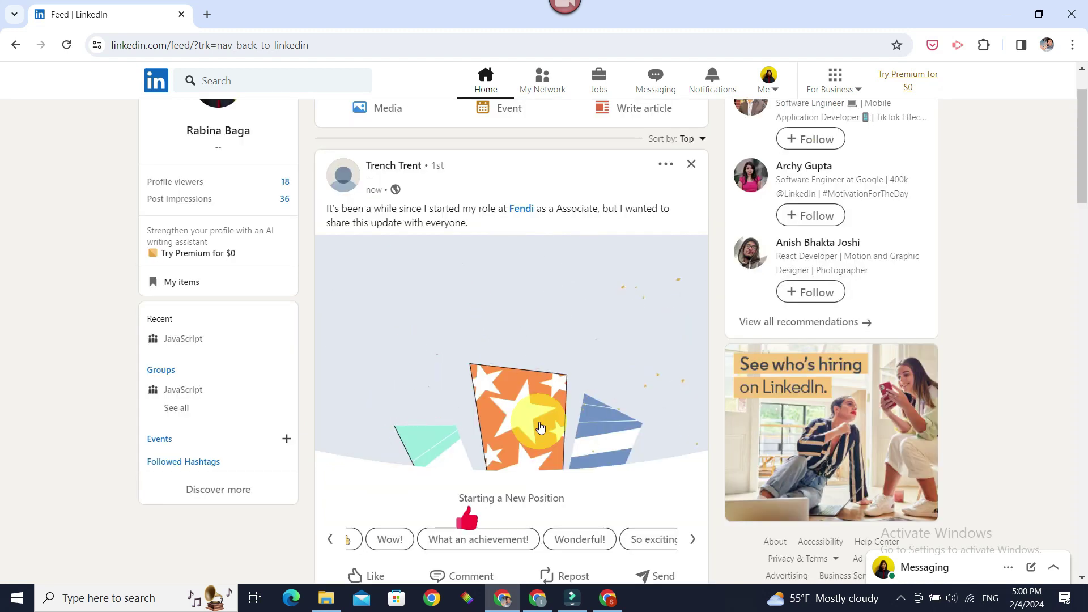